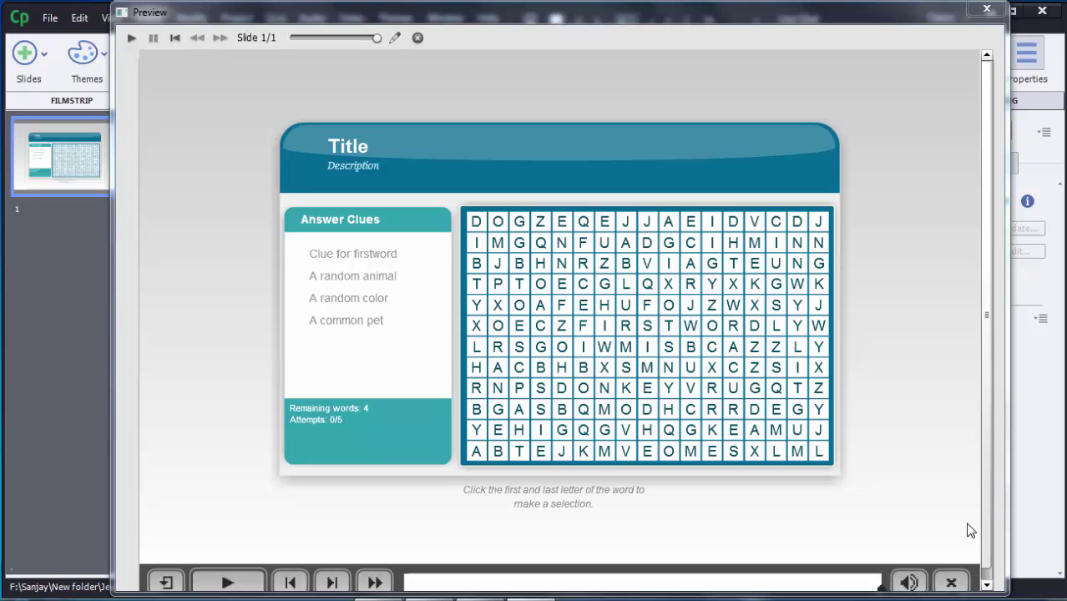
Step: Make a diagonal guess from A to T in the previewed word search, using 1 of 5 attempts
key(F4)
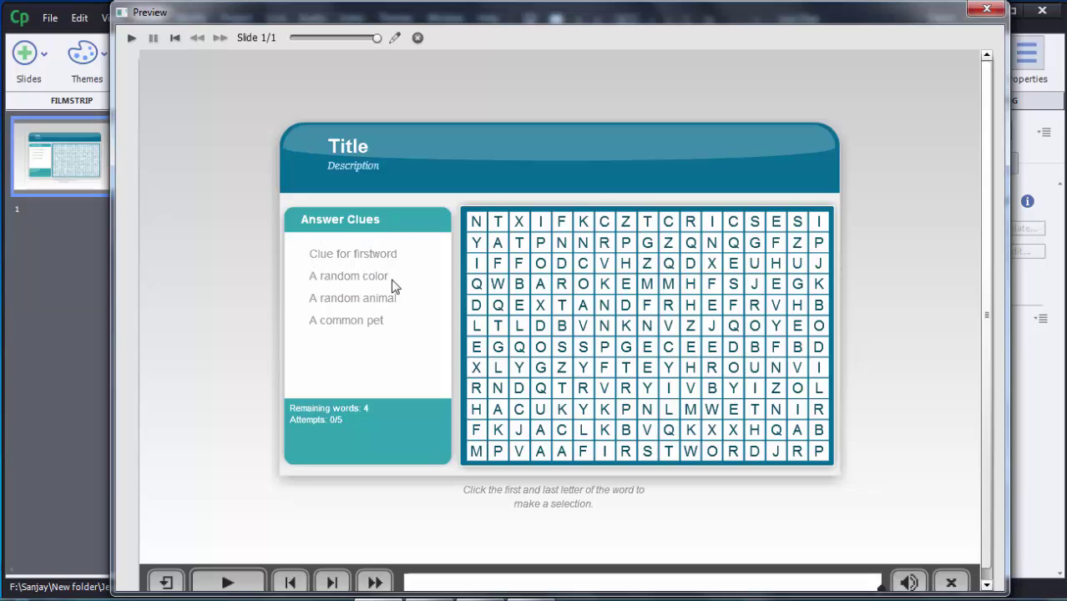
click(535, 288)
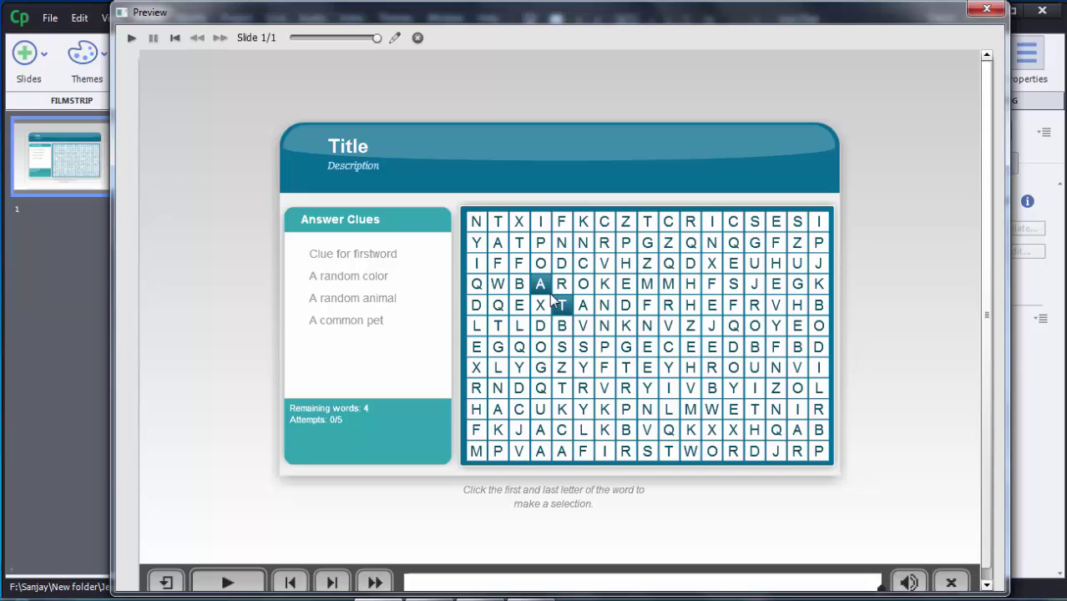
click(626, 370)
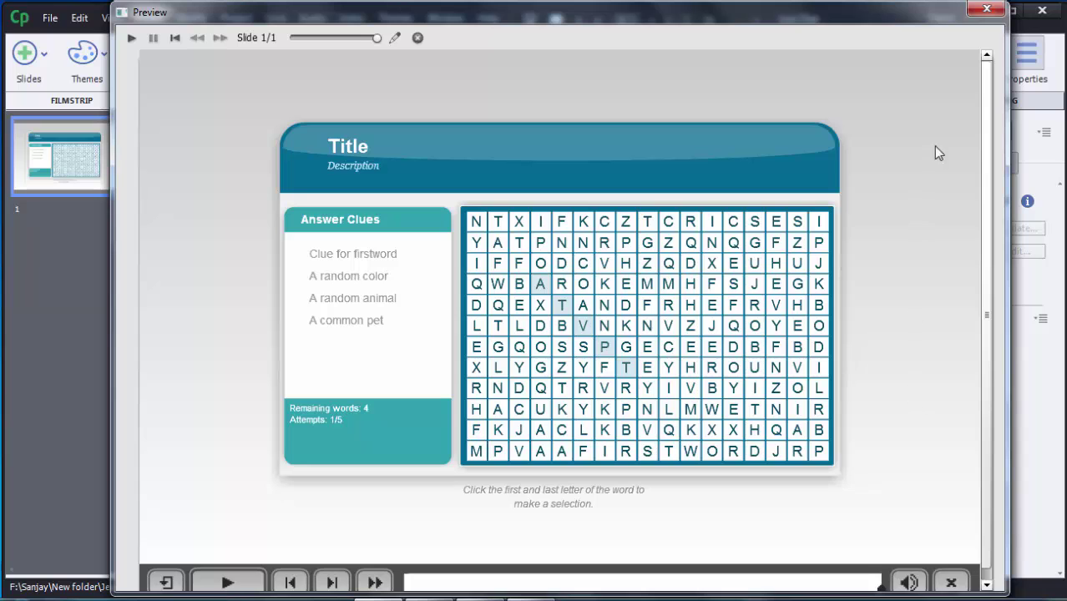
Step: Close the preview and delete the word search widget from slide 1, confirming the removal
click(985, 9)
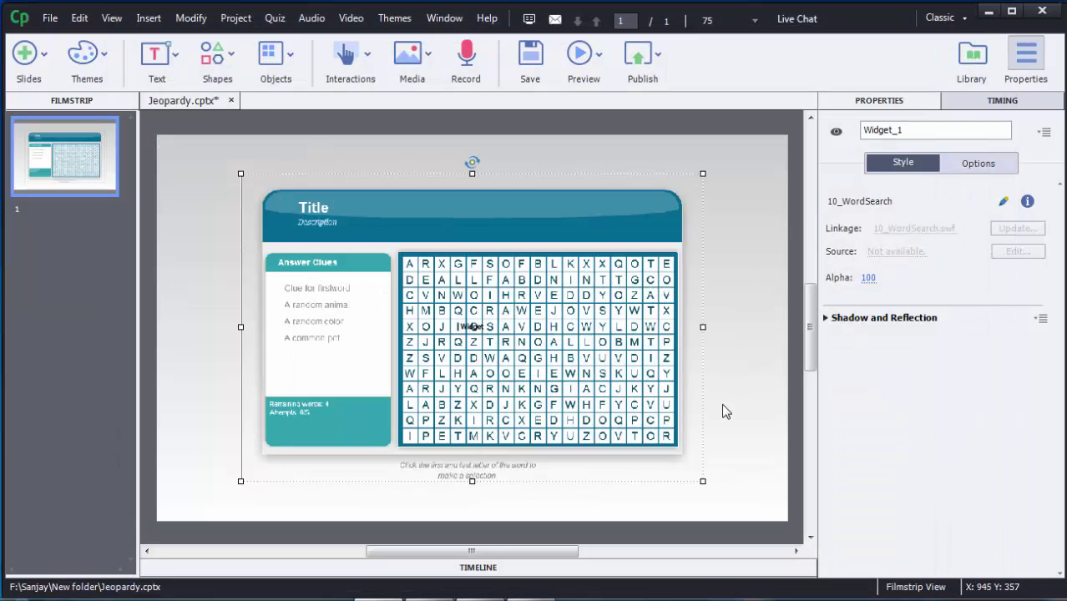
key(Delete)
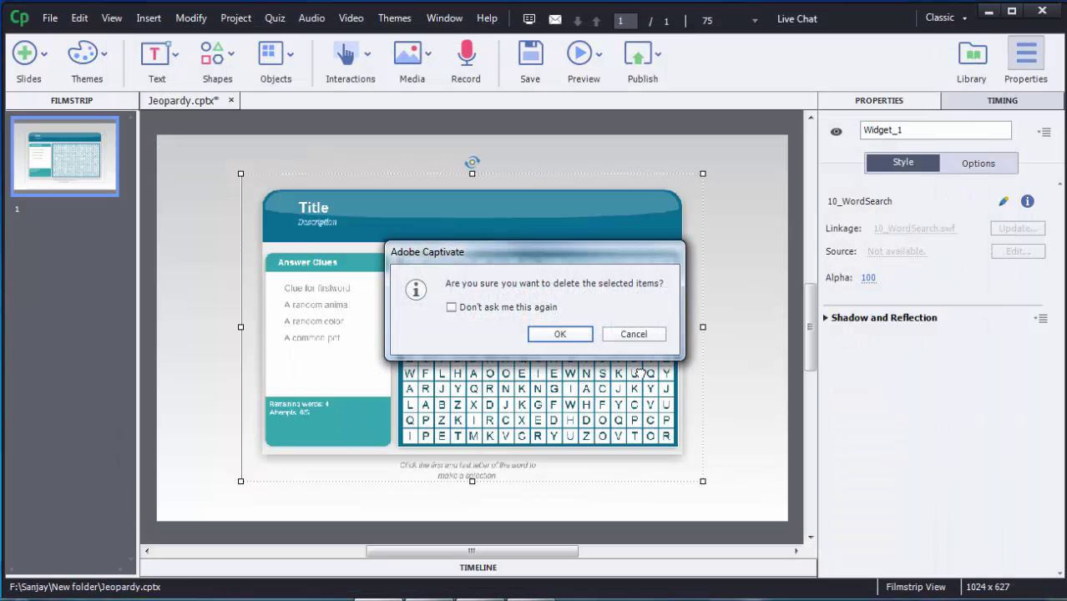
key(Return)
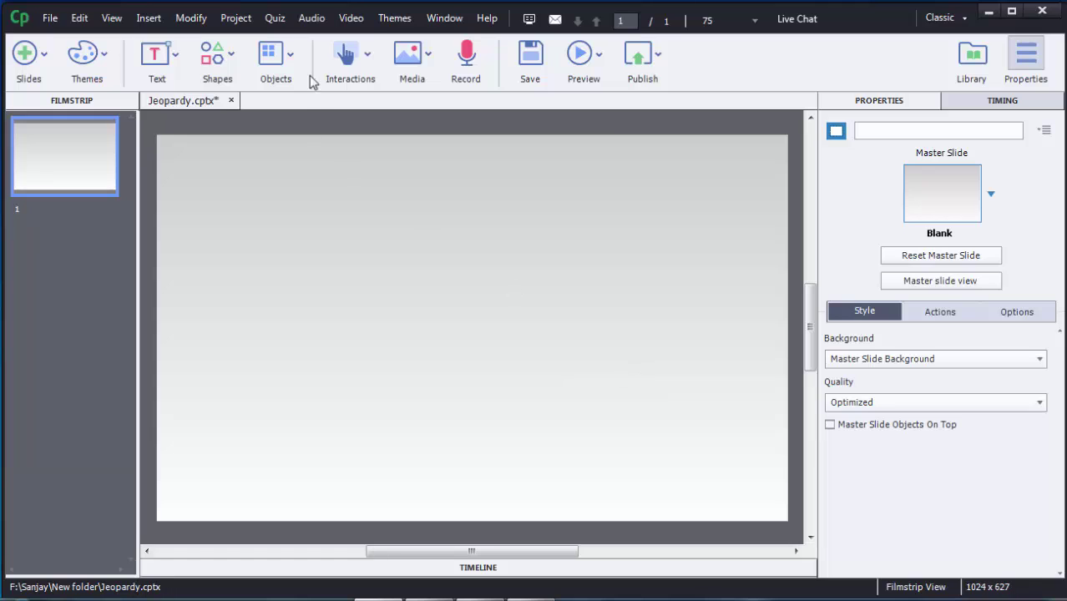
Step: Insert a Word Search from Interactions > Learning Interactions
click(347, 65)
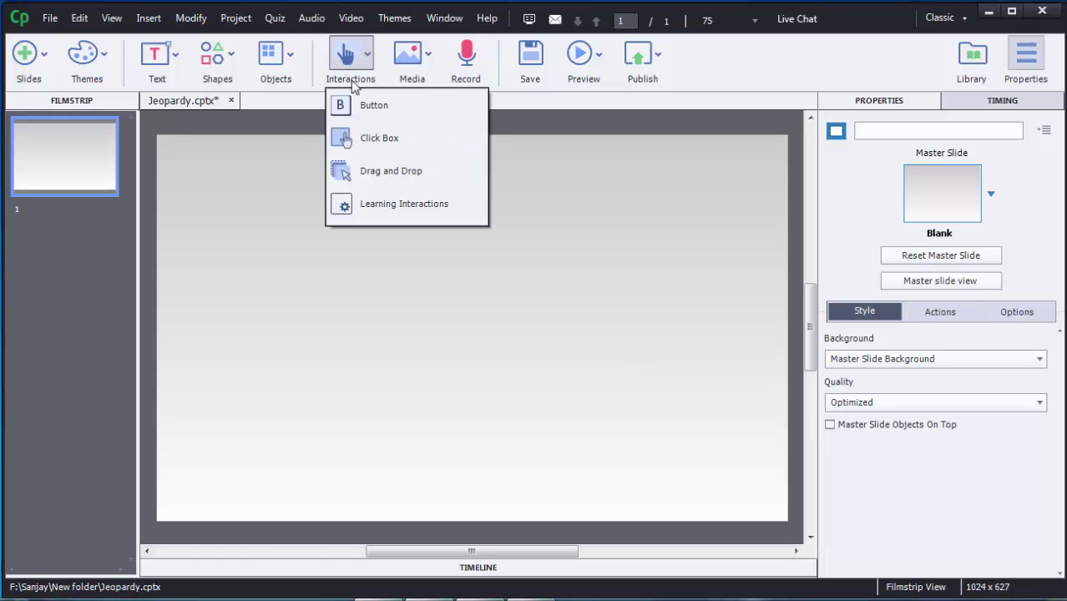
click(399, 214)
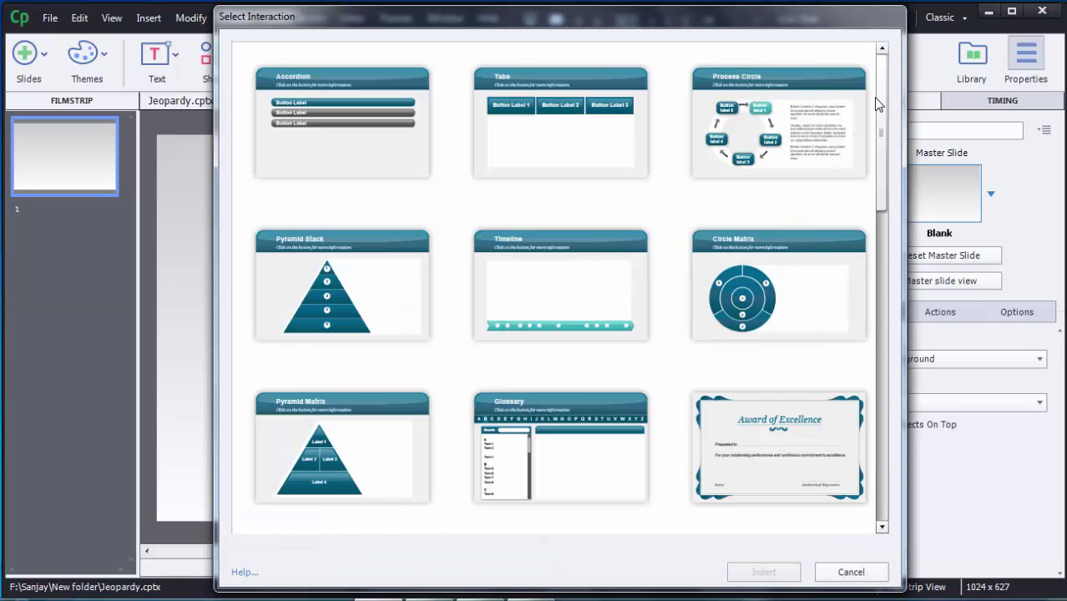
drag(879, 86, 888, 189)
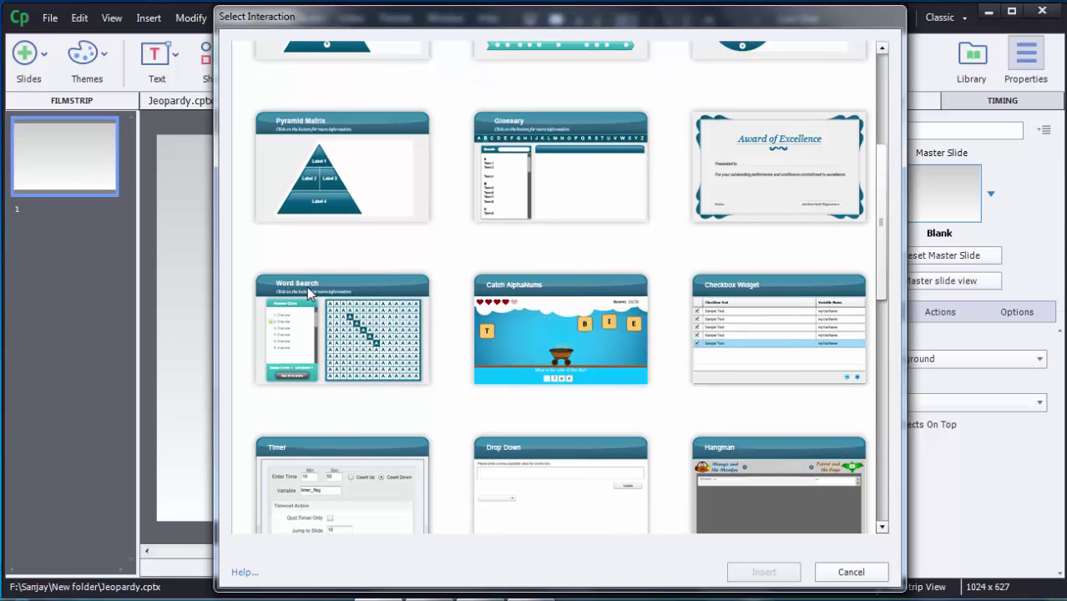
click(331, 345)
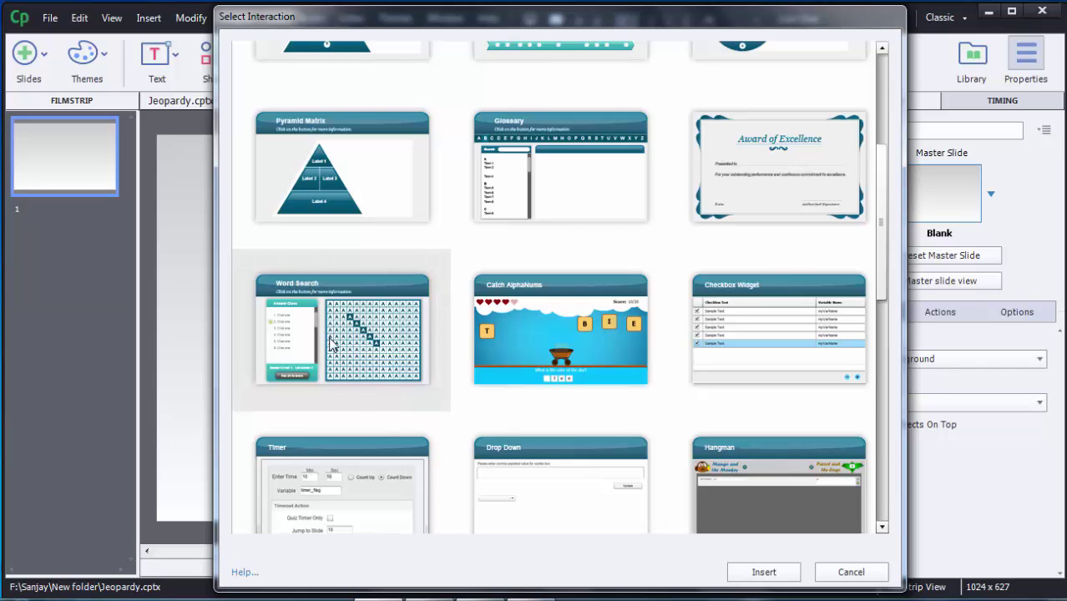
click(745, 574)
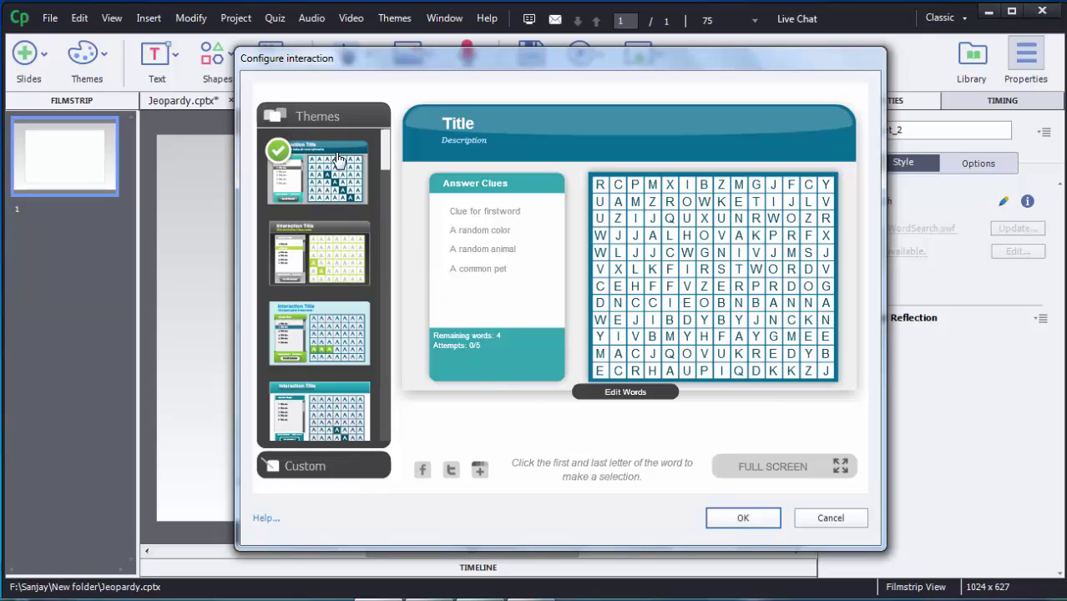
Step: Try the grey-green second theme, settle on the light blue and green third theme, and show Custom colours
click(322, 260)
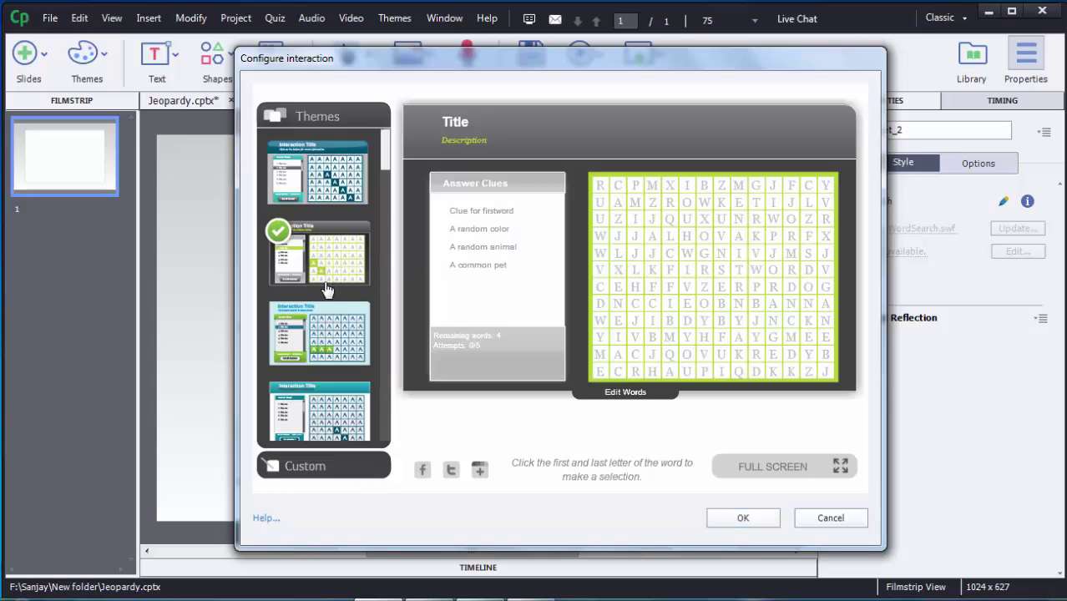
click(325, 349)
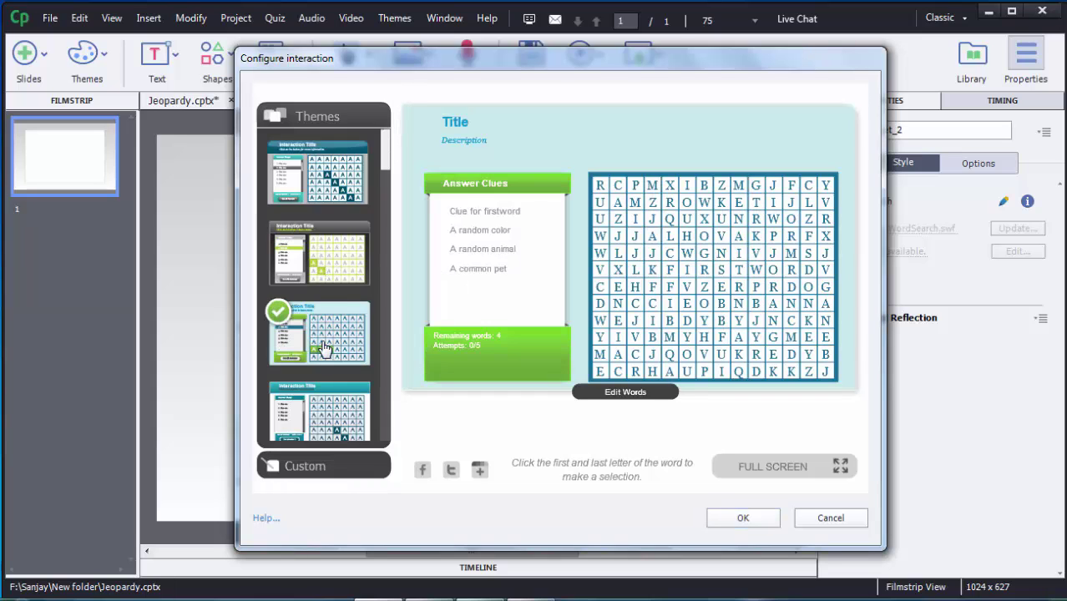
click(299, 473)
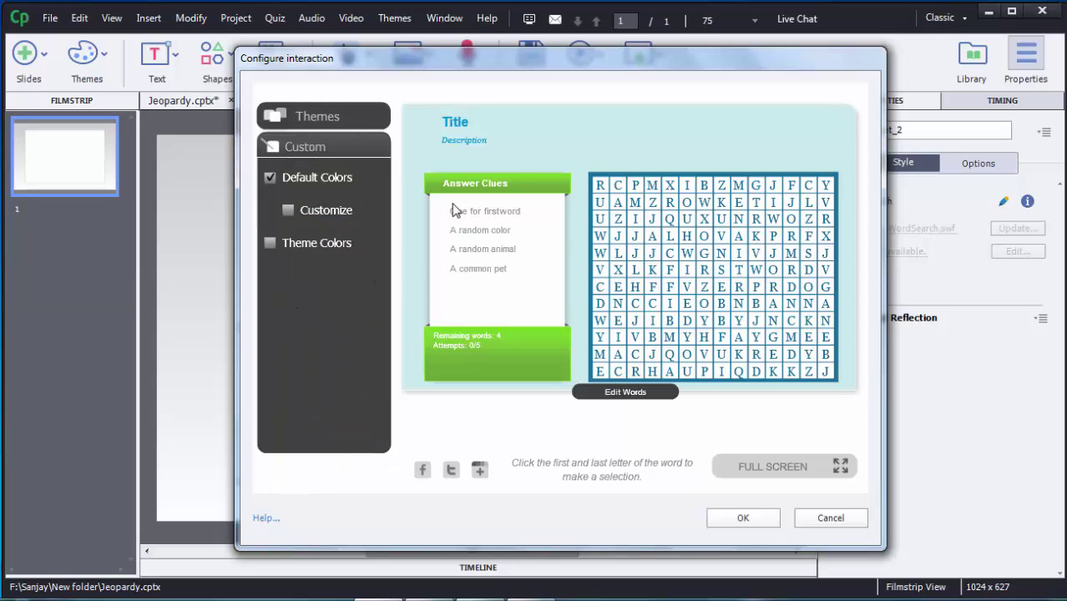
Step: Switch to custom colours and set the grid cells' Up button style to dark red #990000
click(621, 236)
click(288, 210)
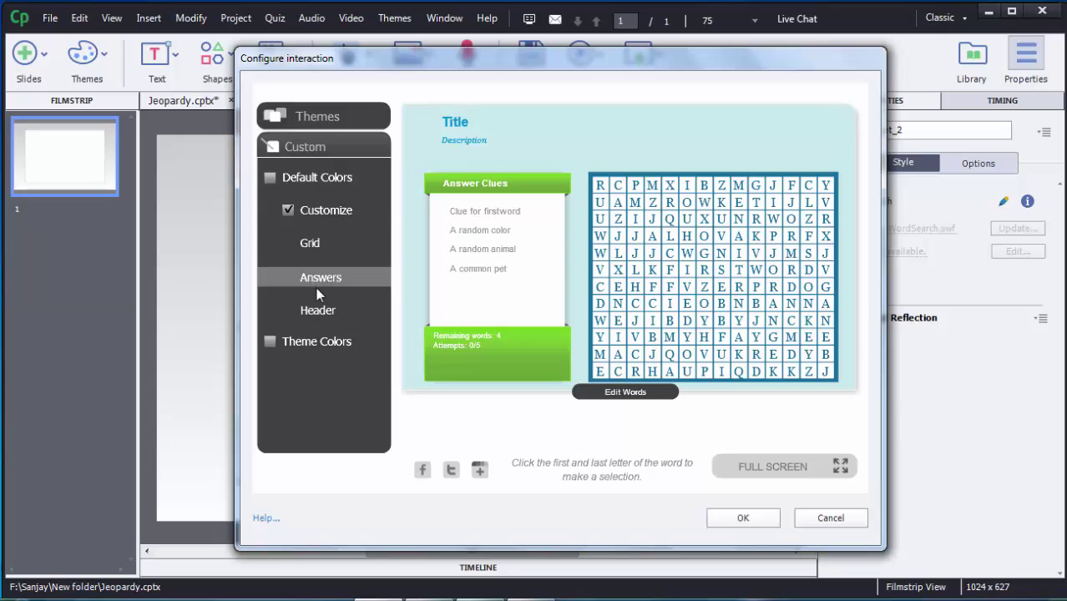
click(311, 243)
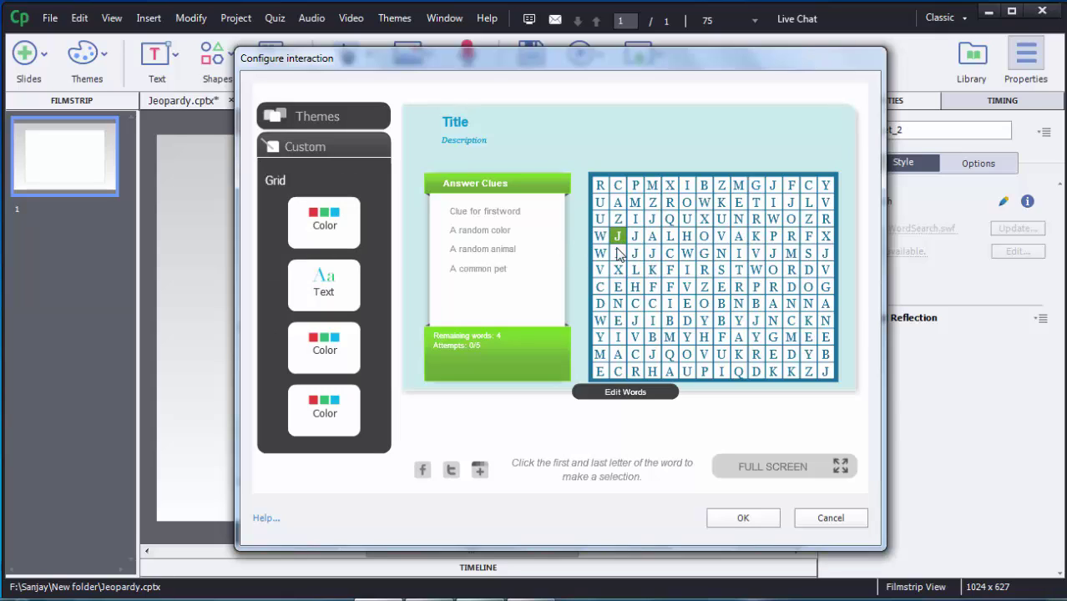
click(326, 227)
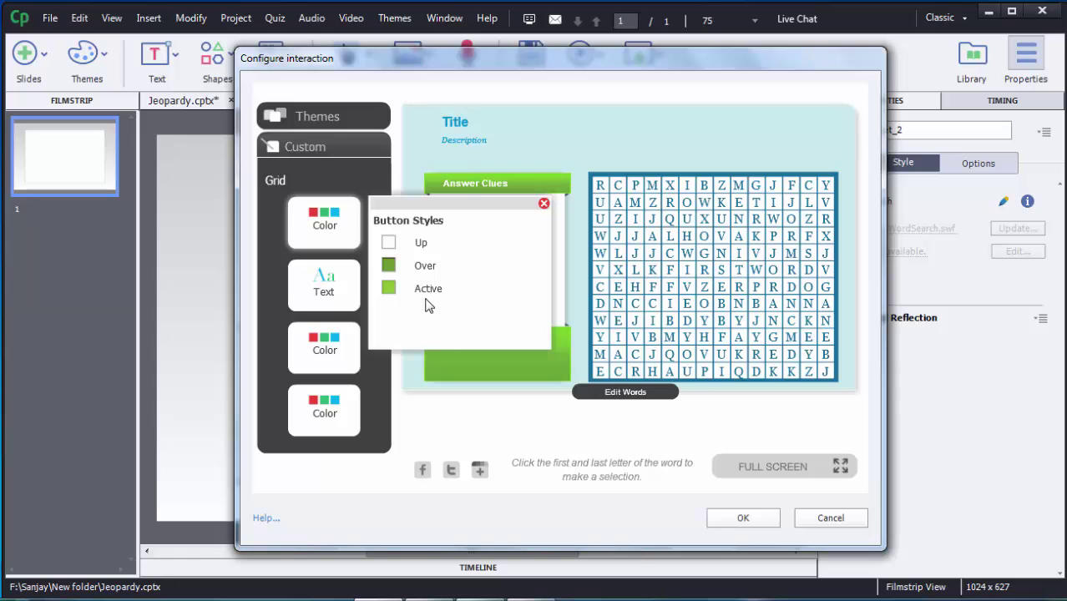
click(389, 243)
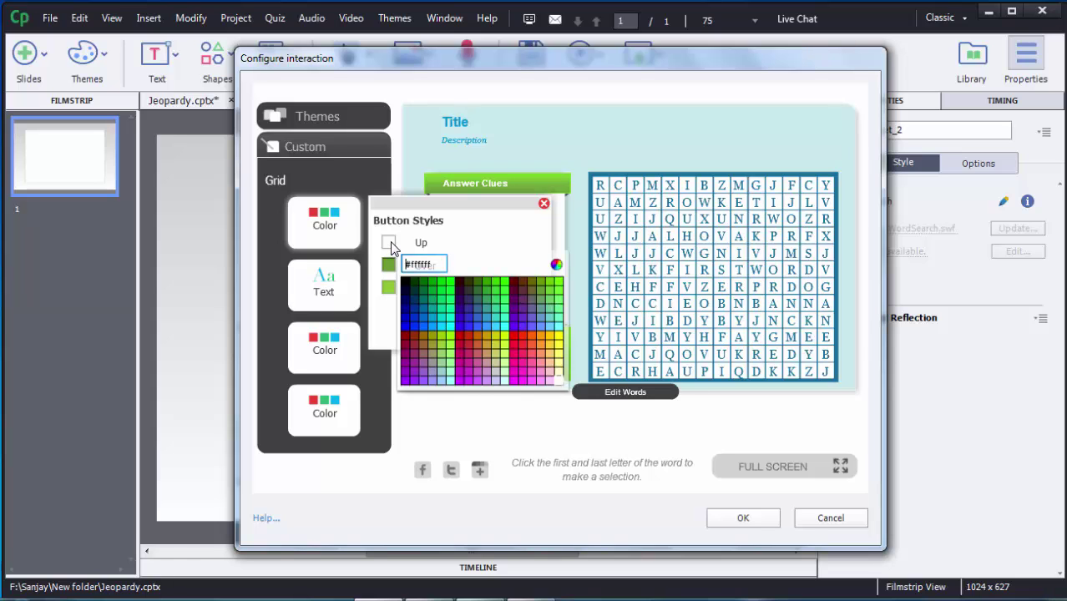
click(406, 337)
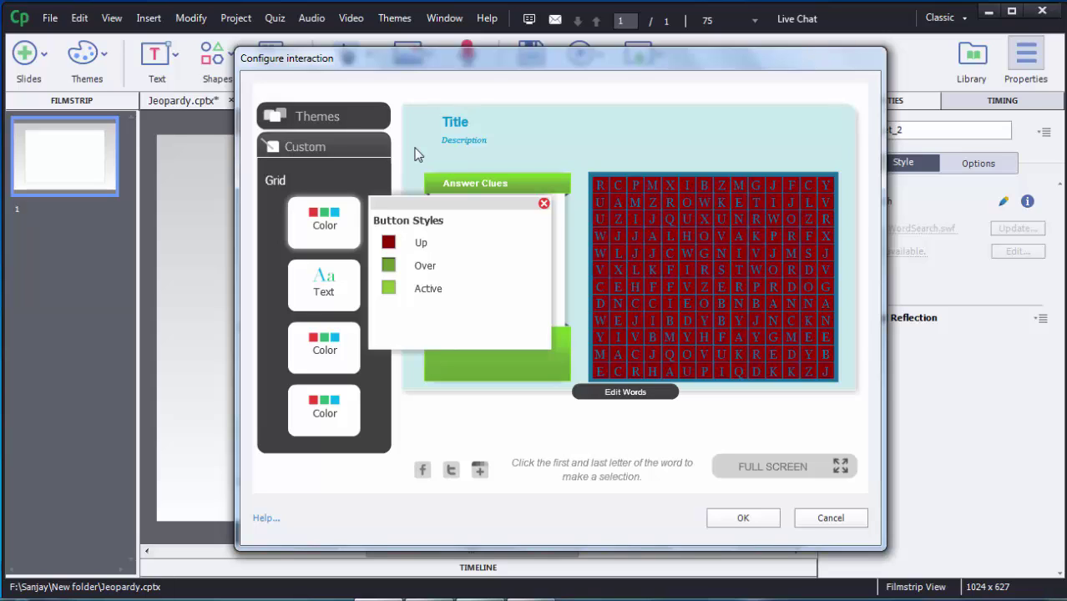
click(325, 122)
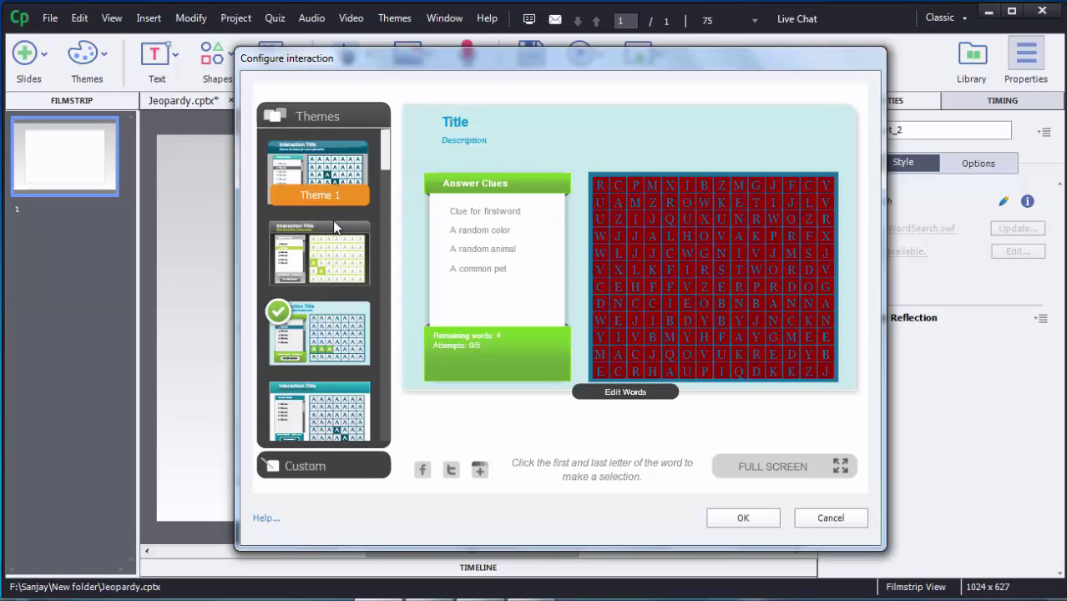
Step: Apply the dark grey and green Theme 2 and bring up the four clue–answer pairs
click(324, 261)
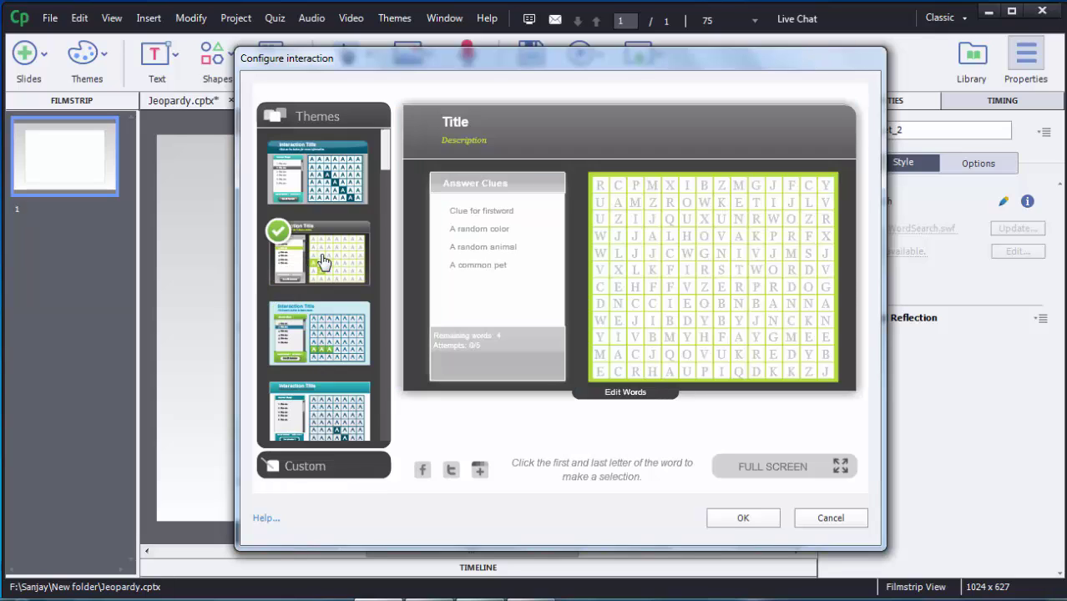
click(627, 403)
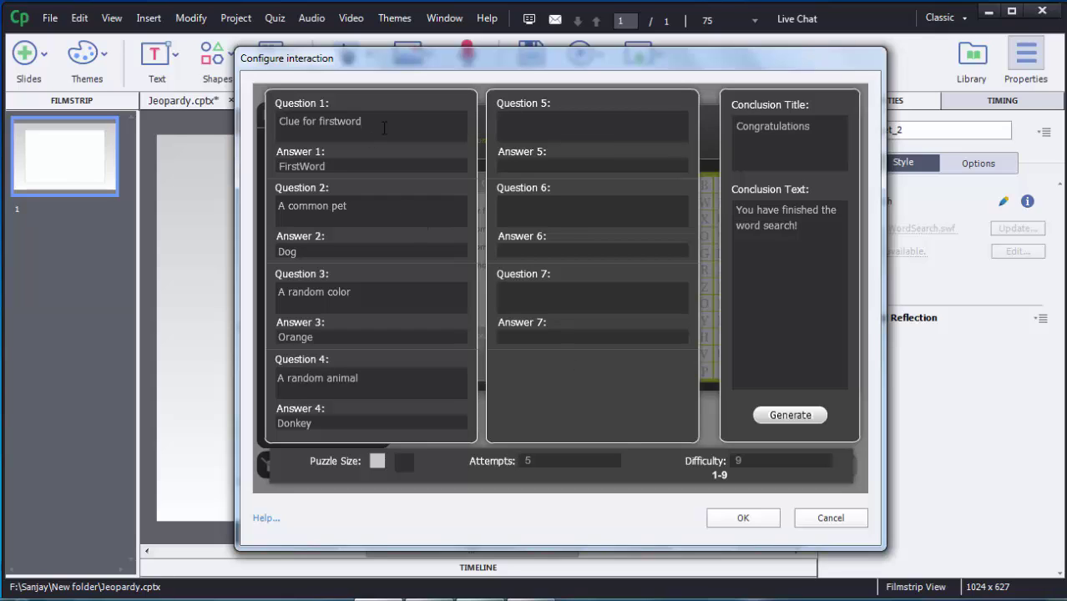
Step: Clear the Question 1, Answer 1 'FirstWord', Question 2 and Answer 2 'Dog' placeholders
drag(384, 125, 274, 122)
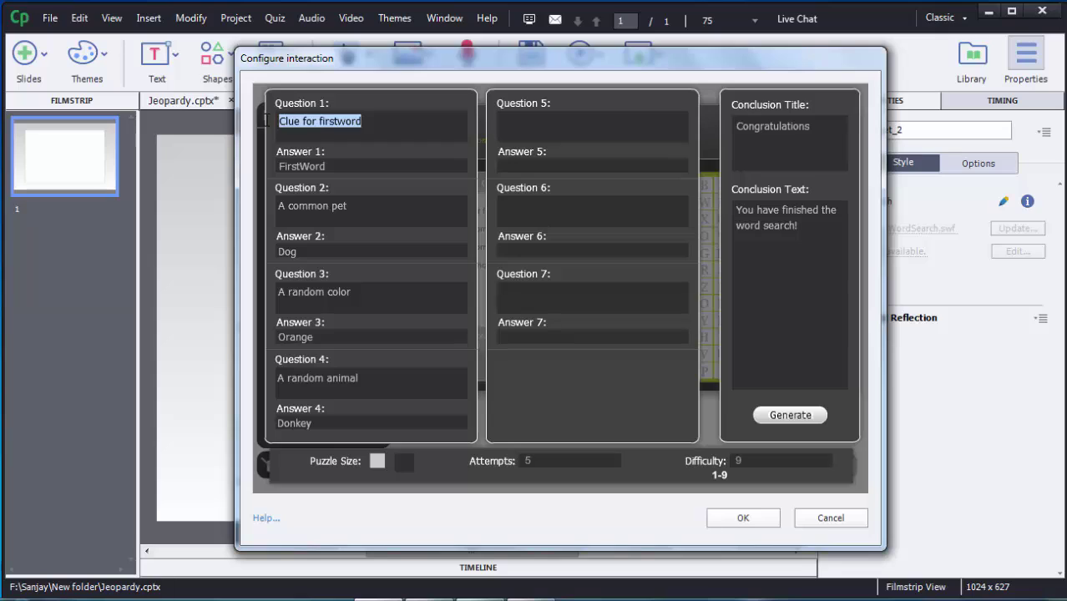
key(Delete)
drag(328, 166, 266, 165)
key(Delete)
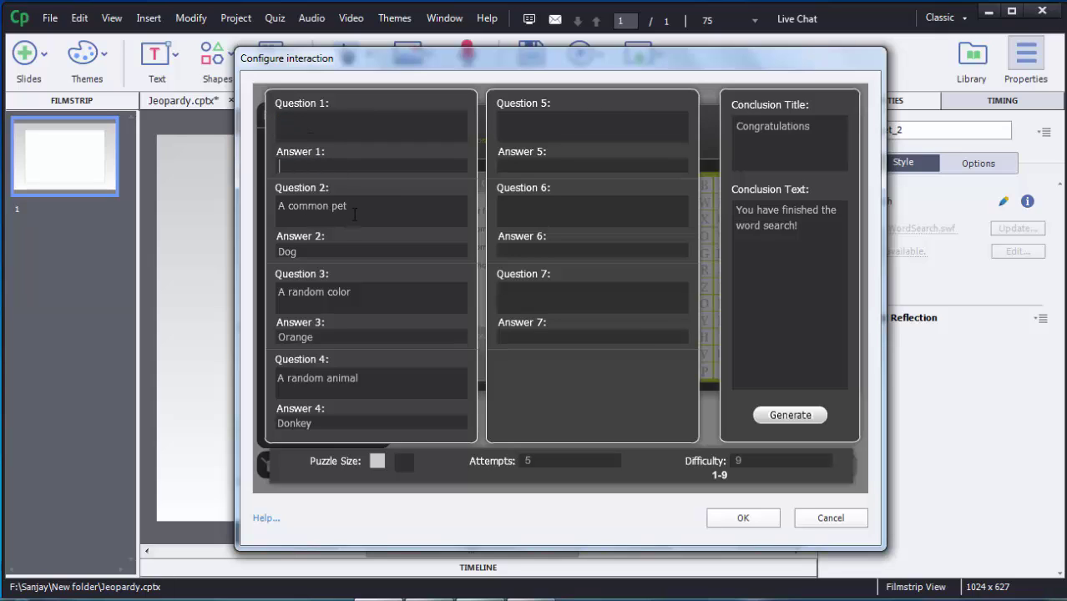
drag(349, 206, 249, 209)
key(Delete)
drag(297, 251, 276, 251)
key(Delete)
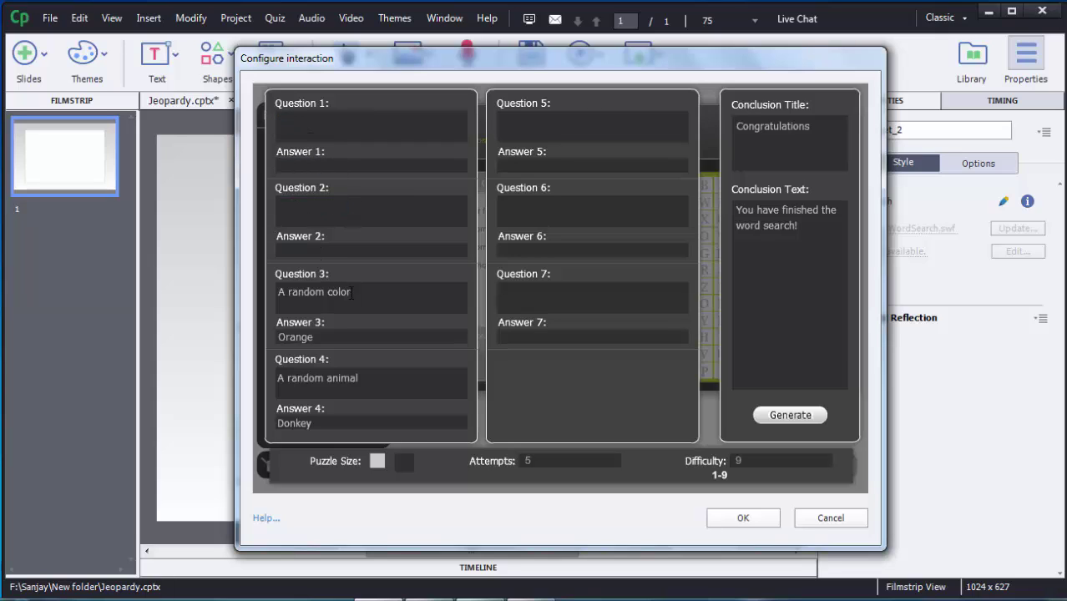
Step: Leave the Question 3 clue unchanged and delete the Question 4 placeholder text
click(347, 291)
drag(344, 291, 275, 291)
click(359, 343)
drag(373, 376, 260, 420)
key(Delete)
key(Delete)
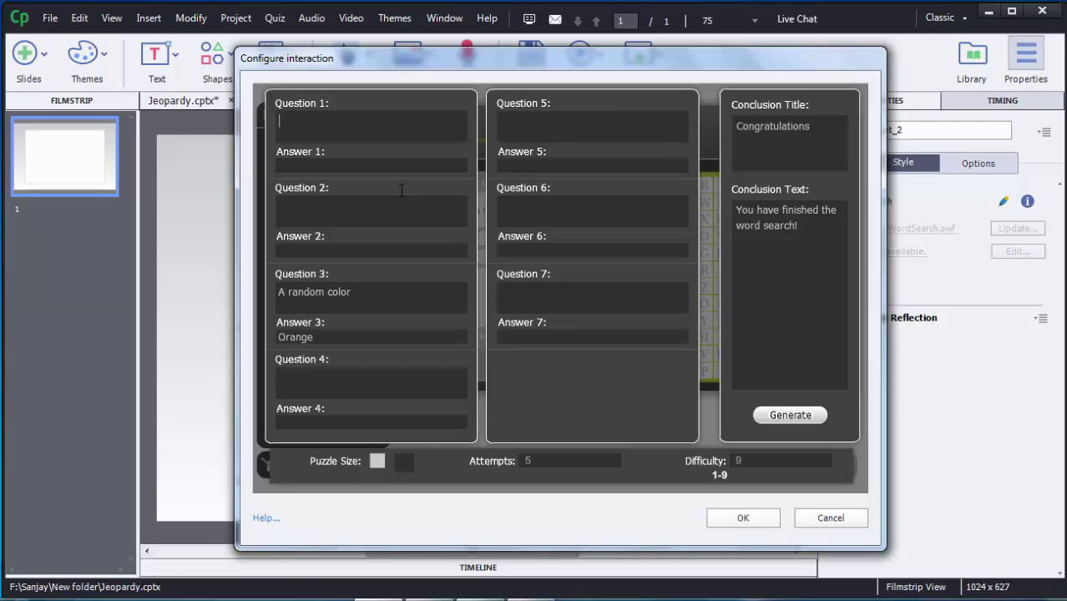
Step: Enter clues 'Color of the sky' / 'blue' and 'number of colors in Rainbow' / 'seven'
text(Color of the sky)
click(373, 169)
text(blue)
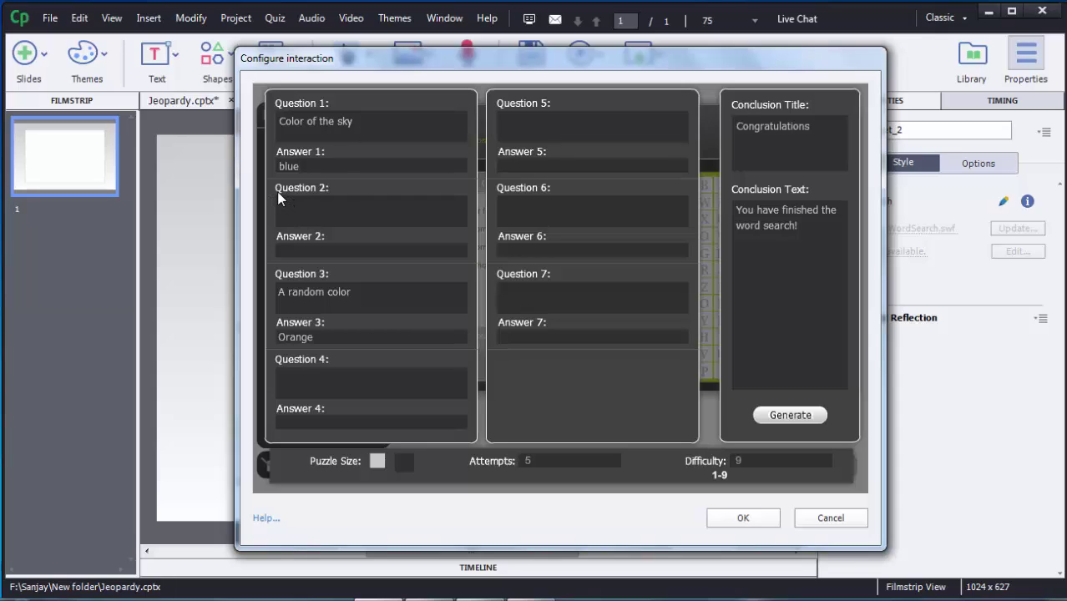
click(339, 211)
text(number of colors)
text(Rainbow)
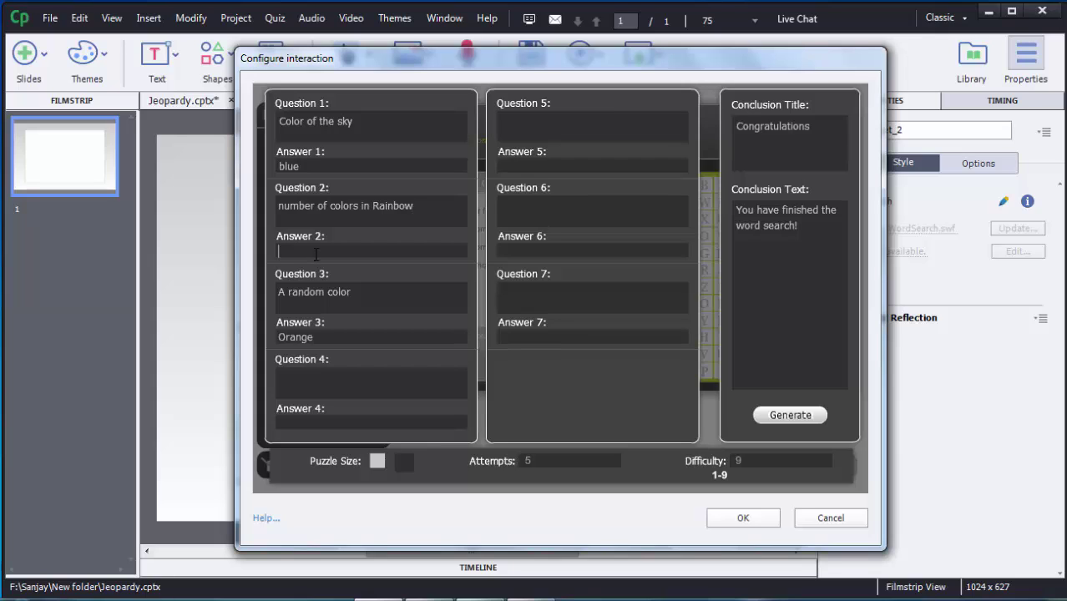
text(seven)
Step: Change the allowed attempts from 5 to 7 and select the difficulty value 9
double_click(526, 461)
text(7)
double_click(738, 461)
Step: Regenerate the puzzle from the three clues and place the widget on slide 1
click(784, 418)
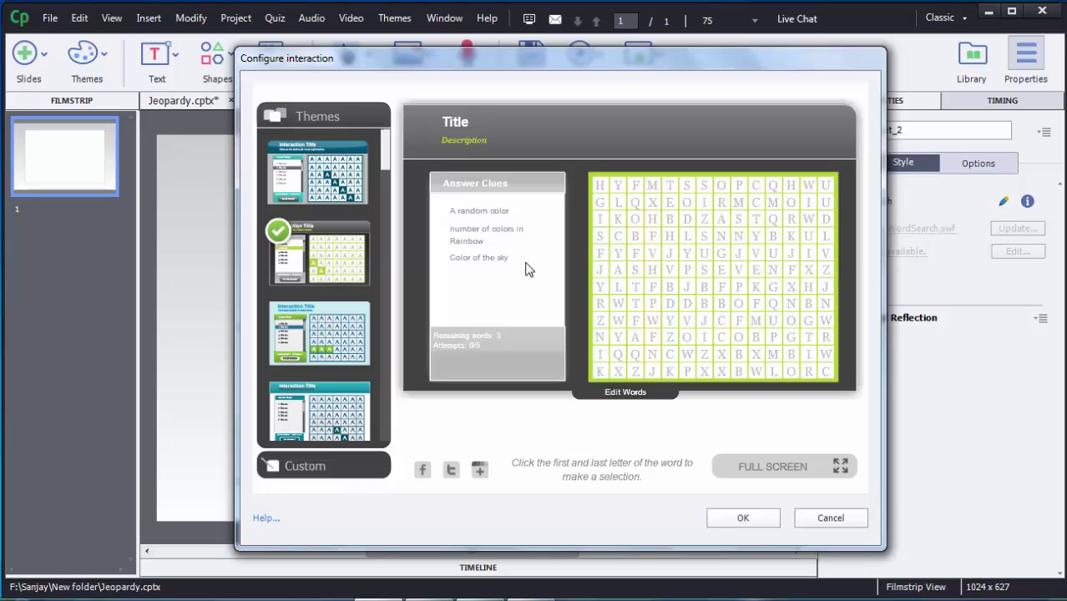
click(726, 517)
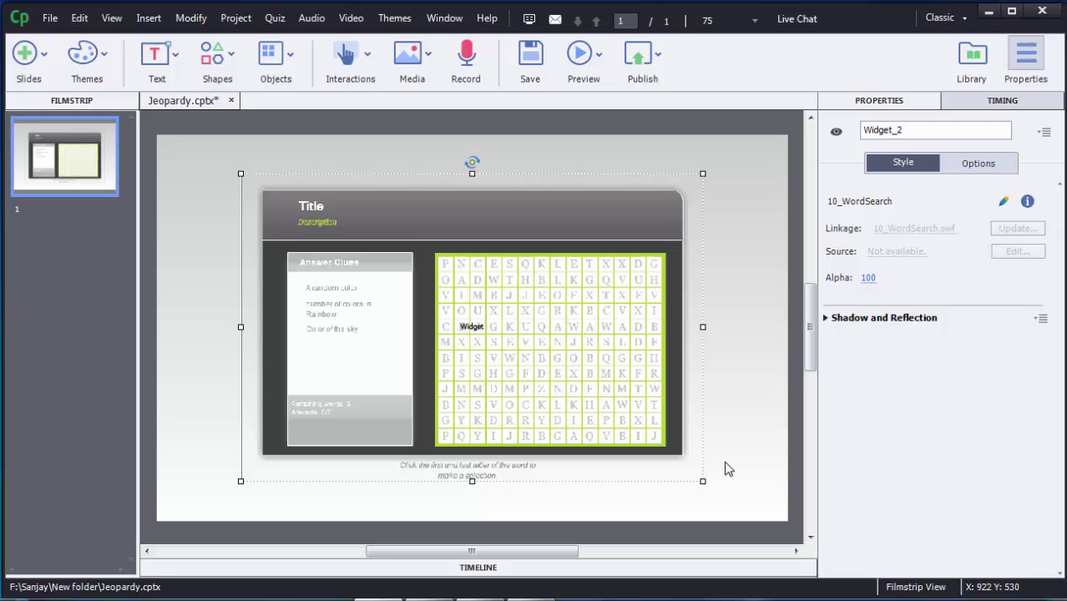
Step: Preview the whole project from the toolbar's Preview dropdown
click(585, 60)
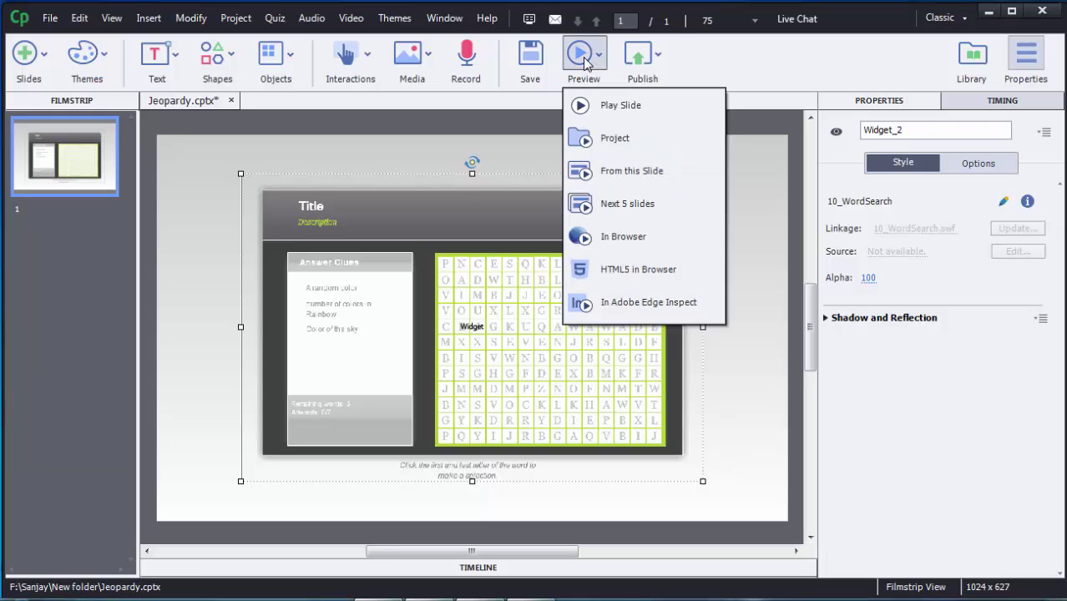
click(632, 148)
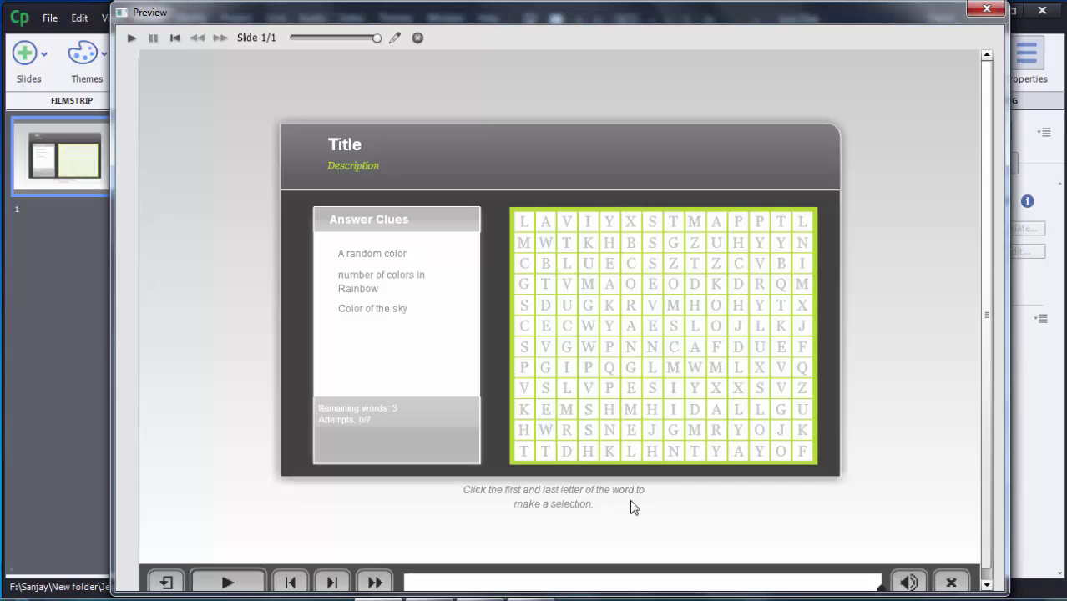
Step: After one missed selection, mark SEVEN in the grid from its S to its N
click(630, 243)
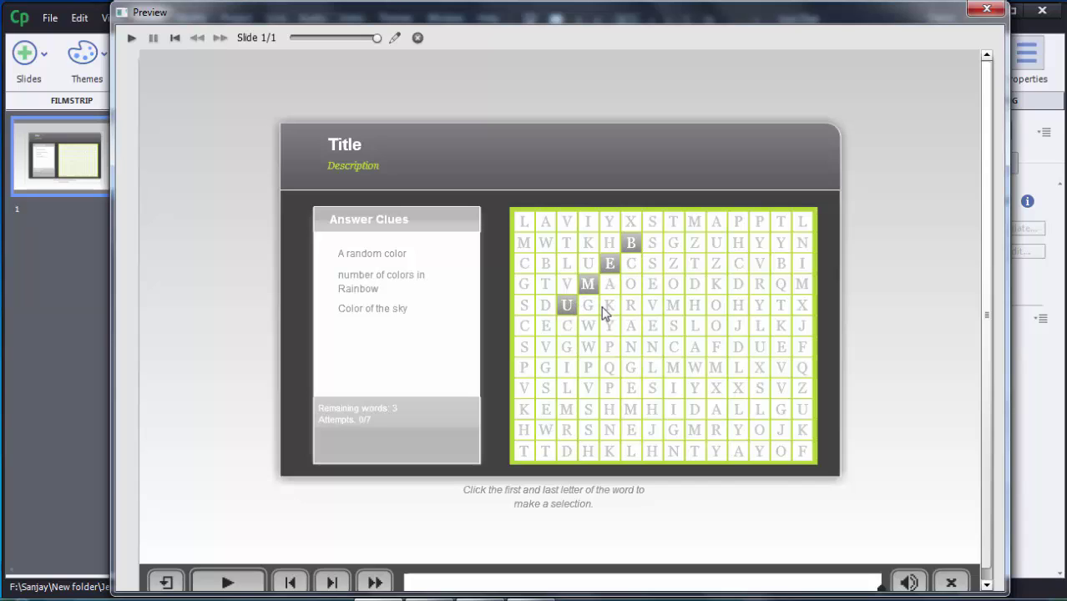
click(631, 391)
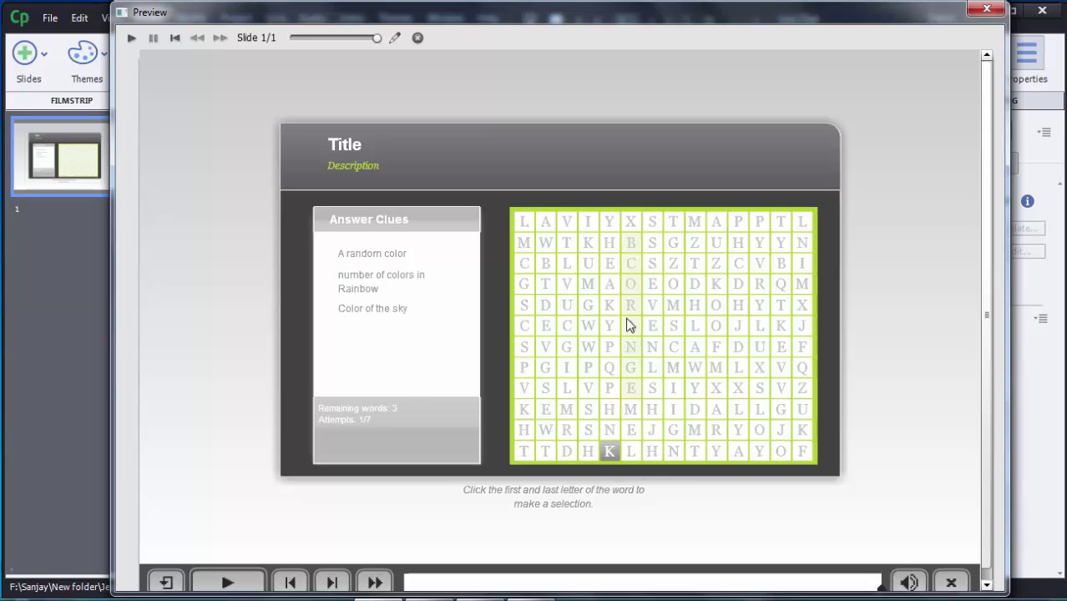
click(567, 305)
click(653, 264)
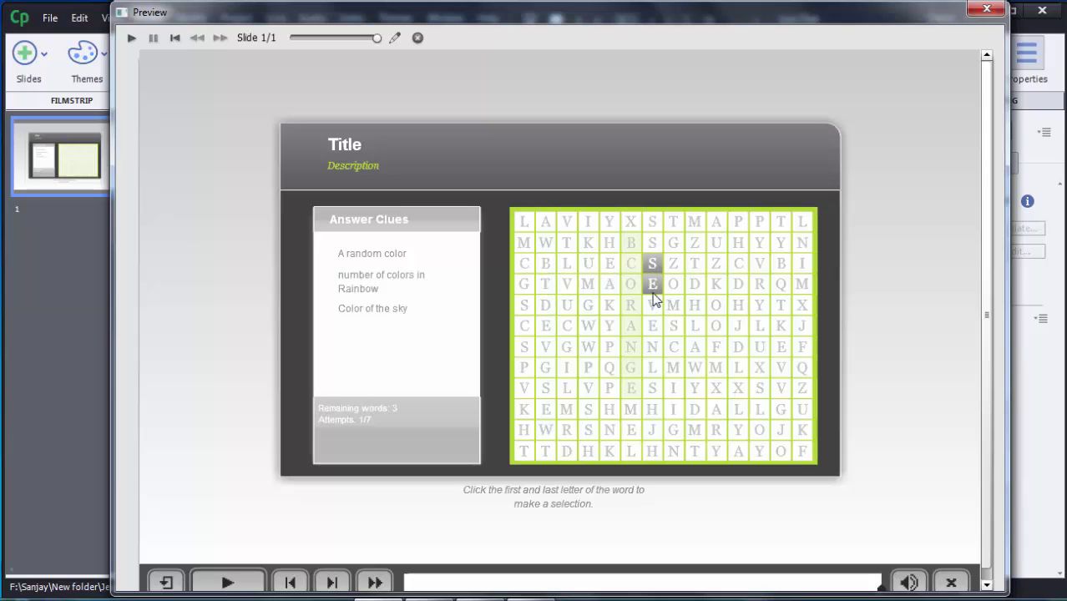
click(657, 350)
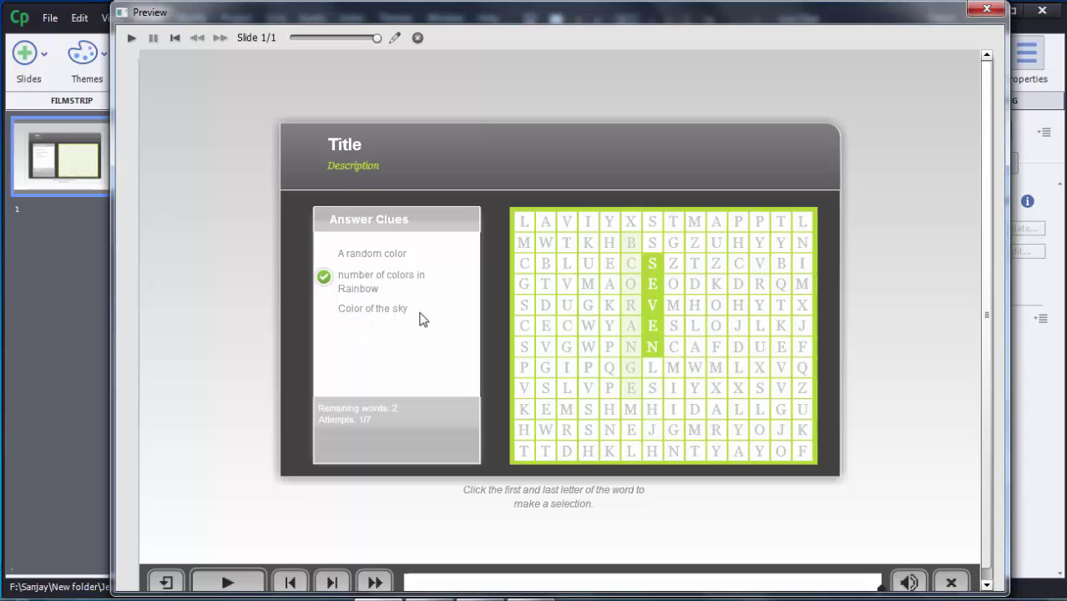
Step: Mark BLUE in the grid, leaving one word with 1/7 attempts used
click(546, 325)
click(546, 267)
click(612, 266)
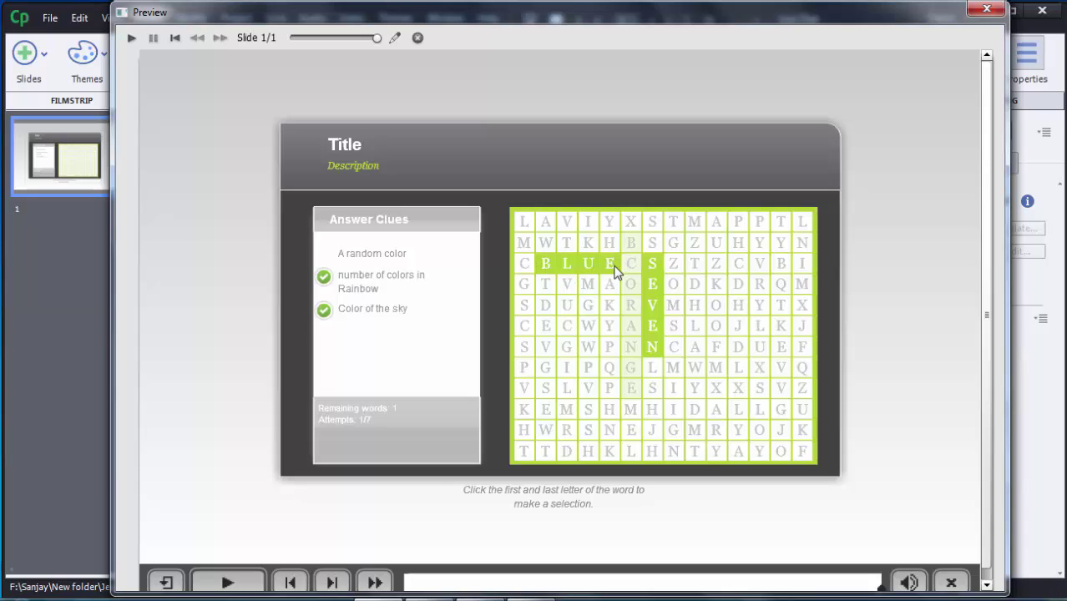